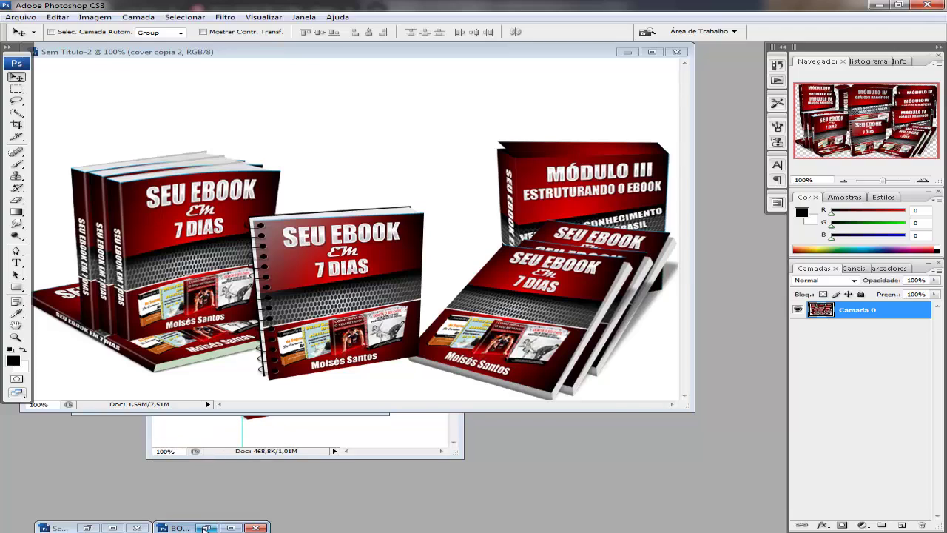
Restore BOX-MODULO04-SEU-EBOOK-EM-7-DIAS.png to review the finished mockup composition, and minimize it again.
{"action": "left_click", "coordinate": [205, 527]}
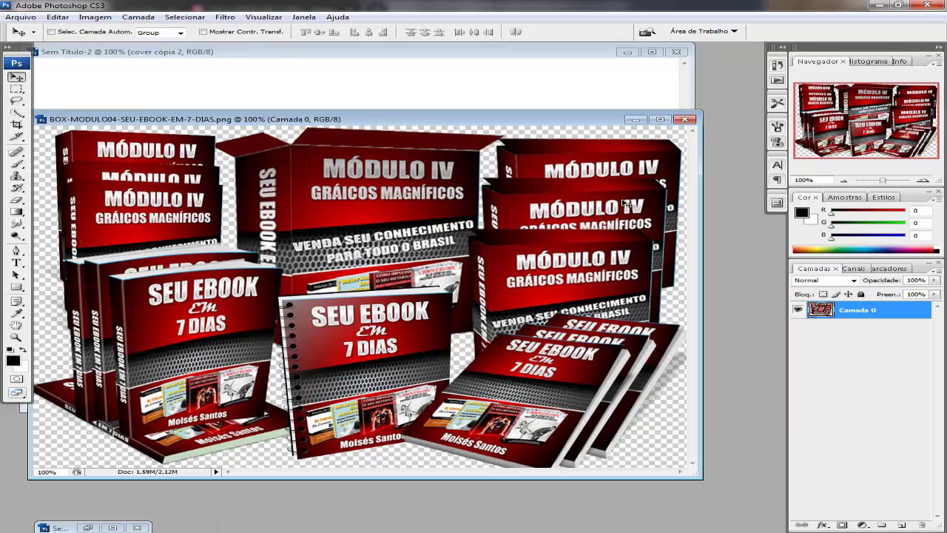
{"action": "left_click", "coordinate": [634, 120]}
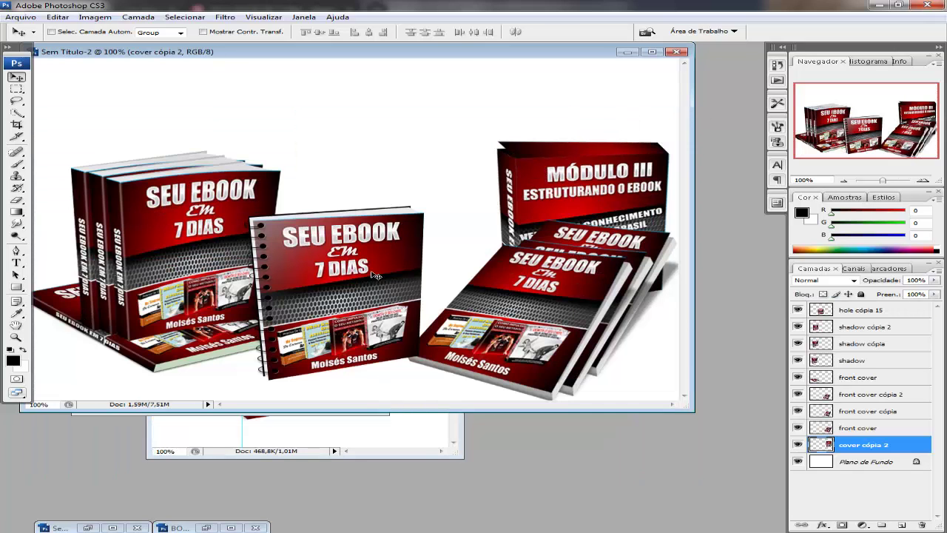
Arrange the open document windows so MODULO 1.psd and SEU E0BOOK EM 7 DIAS02.psd sit side by side above the composition.
{"action": "left_click", "coordinate": [394, 434]}
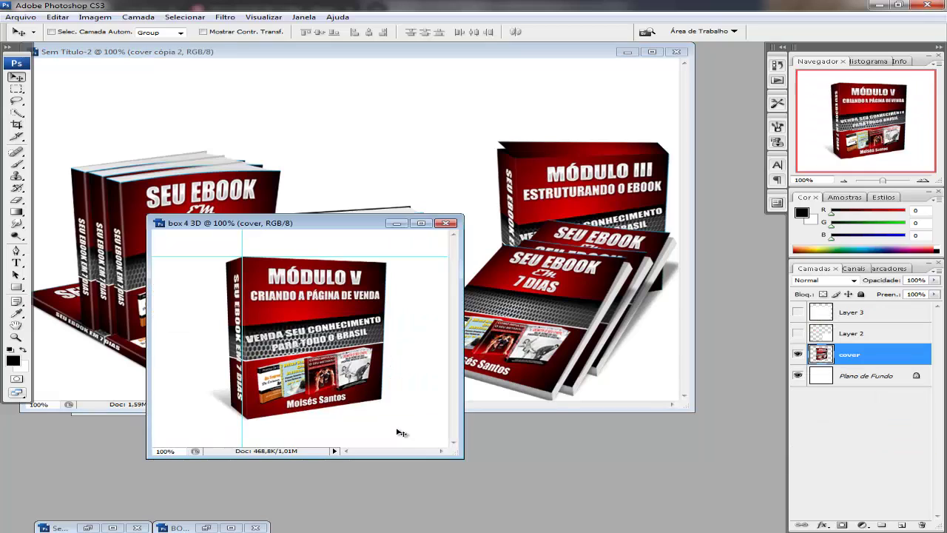
{"action": "left_click_drag", "start_coordinate": [337, 231], "coordinate": [331, 308]}
{"action": "left_click_drag", "start_coordinate": [539, 56], "coordinate": [540, 209]}
{"action": "left_click", "coordinate": [433, 175]}
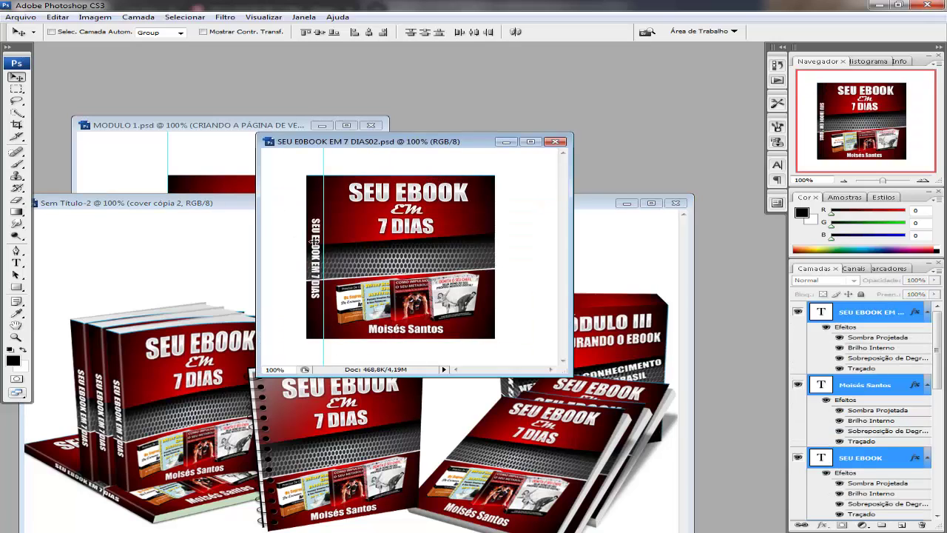
{"action": "left_click_drag", "start_coordinate": [402, 143], "coordinate": [507, 115]}
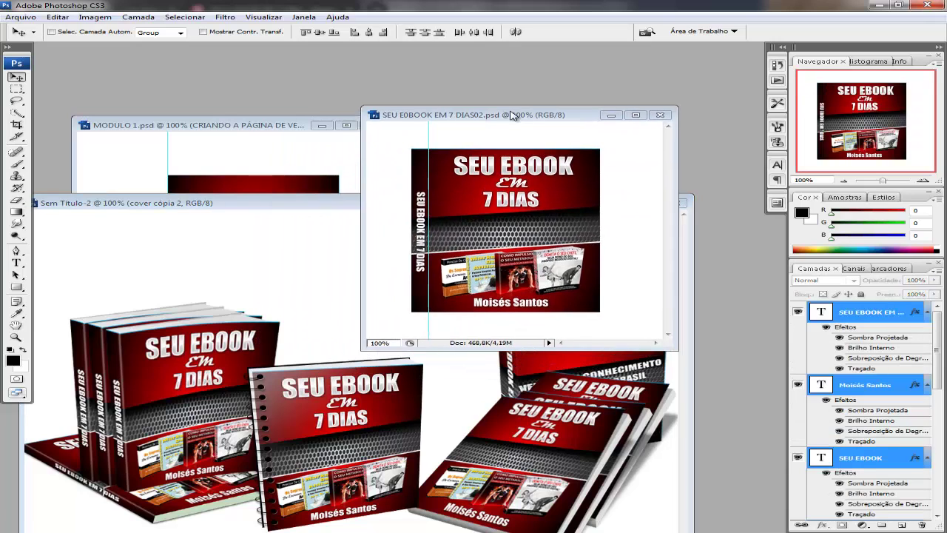
{"action": "left_click", "coordinate": [220, 126]}
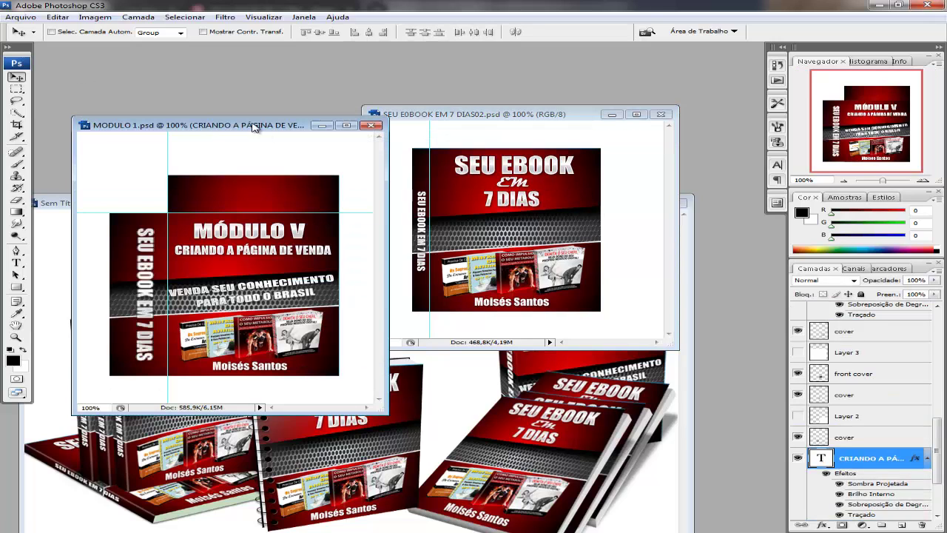
{"action": "left_click_drag", "start_coordinate": [254, 127], "coordinate": [244, 94]}
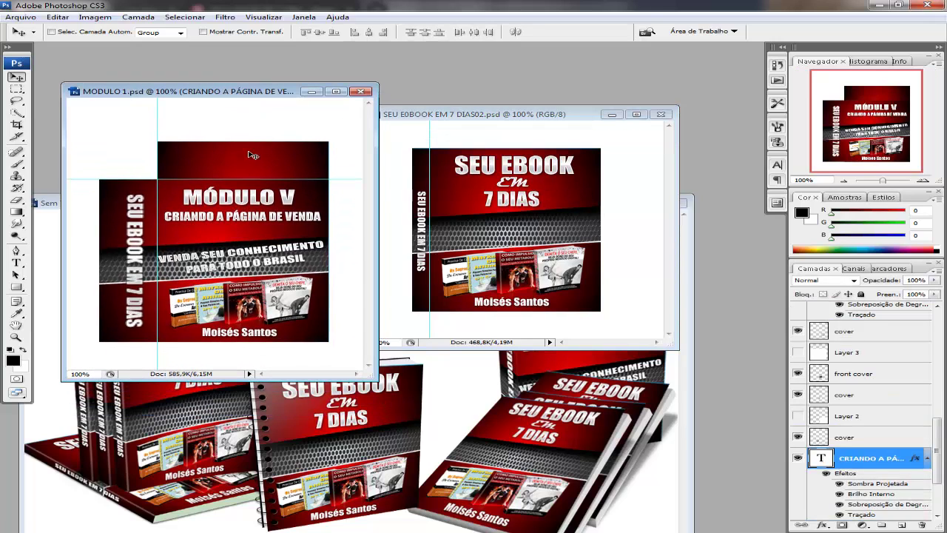
Run the Box 4 set's Compile action on MODULO 1.psd and hide the Plano de Fundo layer of the resulting 3D box.
{"action": "left_click", "coordinate": [785, 49]}
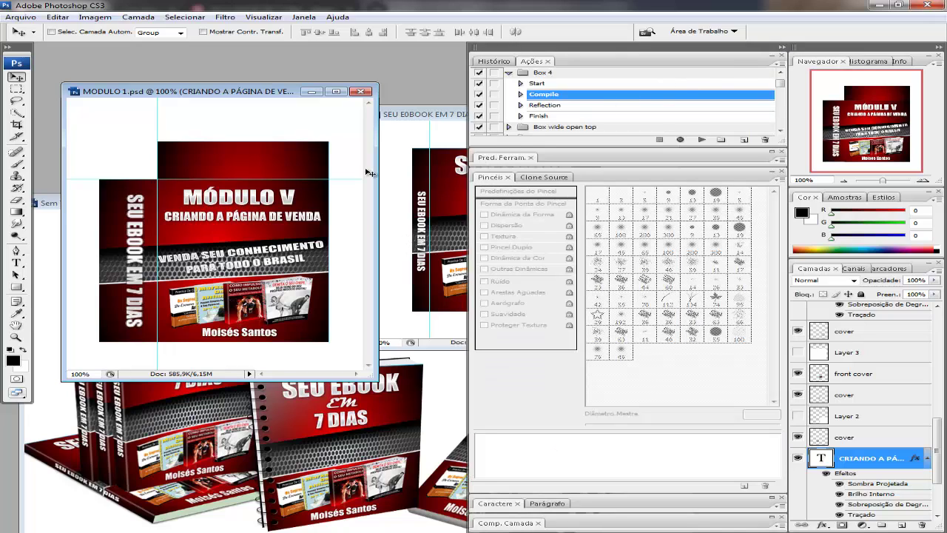
{"action": "left_click_drag", "start_coordinate": [248, 94], "coordinate": [315, 78]}
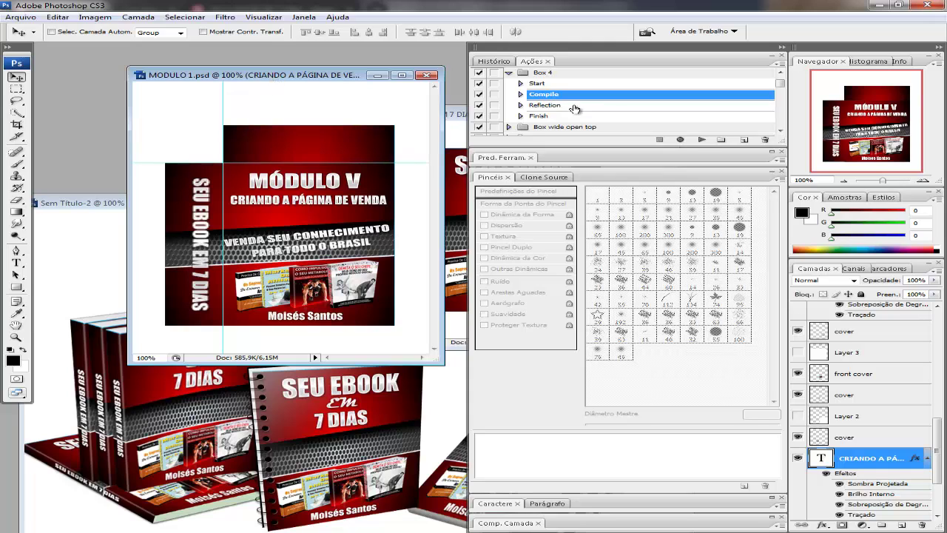
{"action": "left_click", "coordinate": [701, 139]}
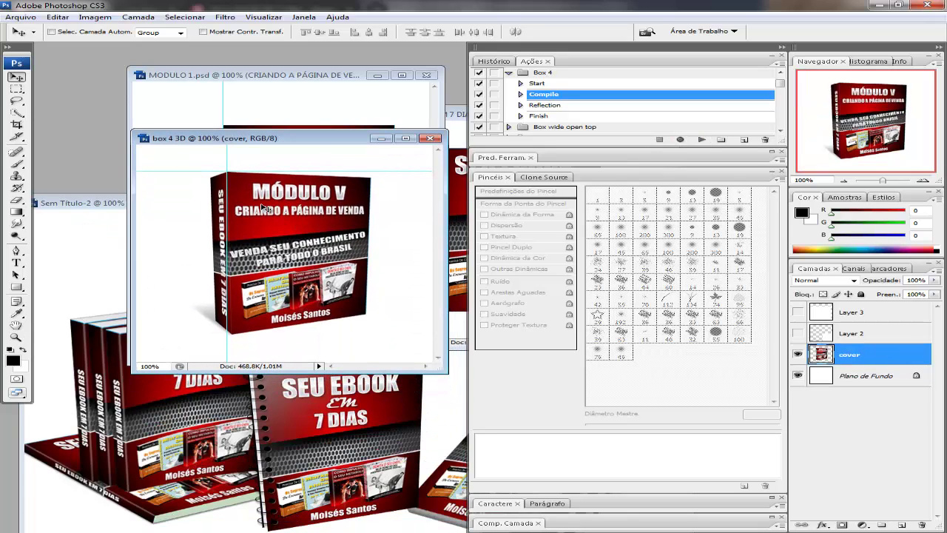
{"action": "left_click", "coordinate": [798, 377]}
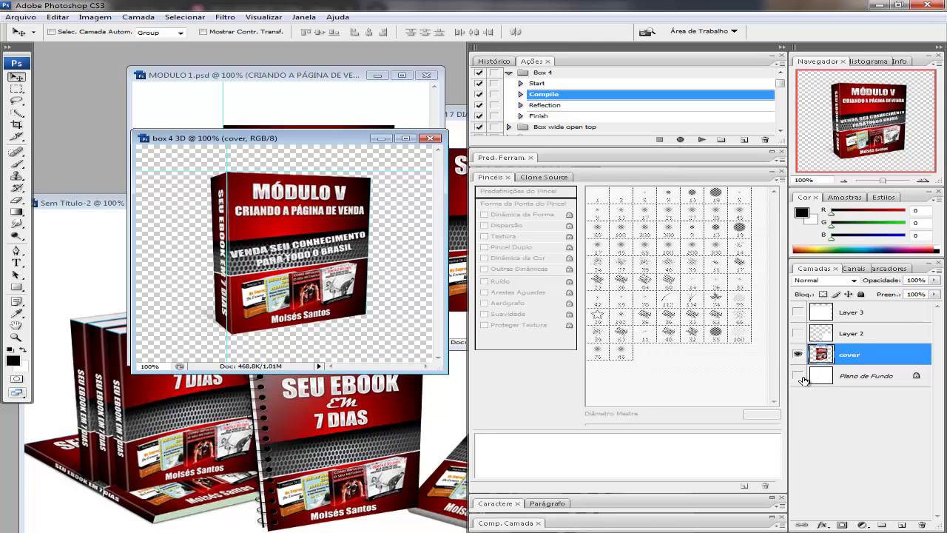
{"action": "left_click_drag", "start_coordinate": [307, 145], "coordinate": [252, 279]}
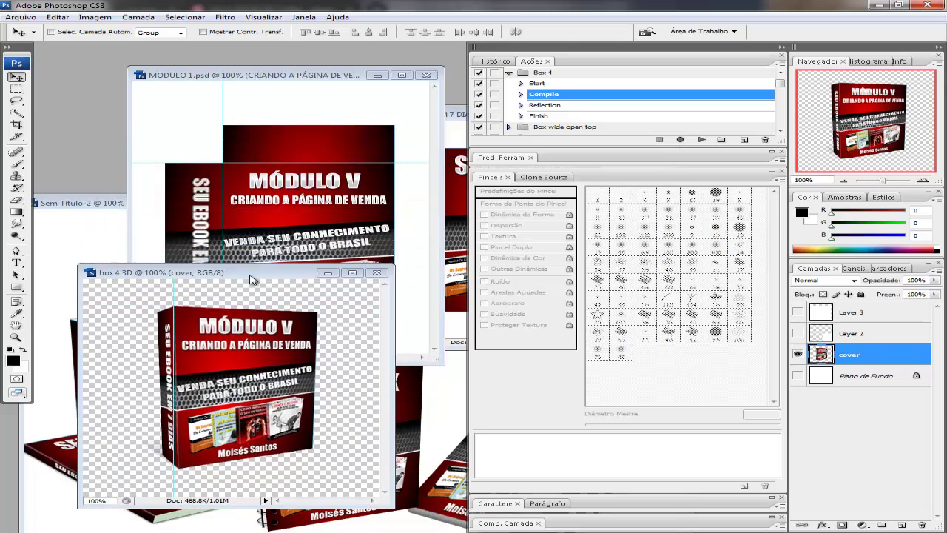
Run the Box wide set's Compile action on MODULO 1.psd and minimize the resulting wide box document.
{"action": "left_click", "coordinate": [509, 72]}
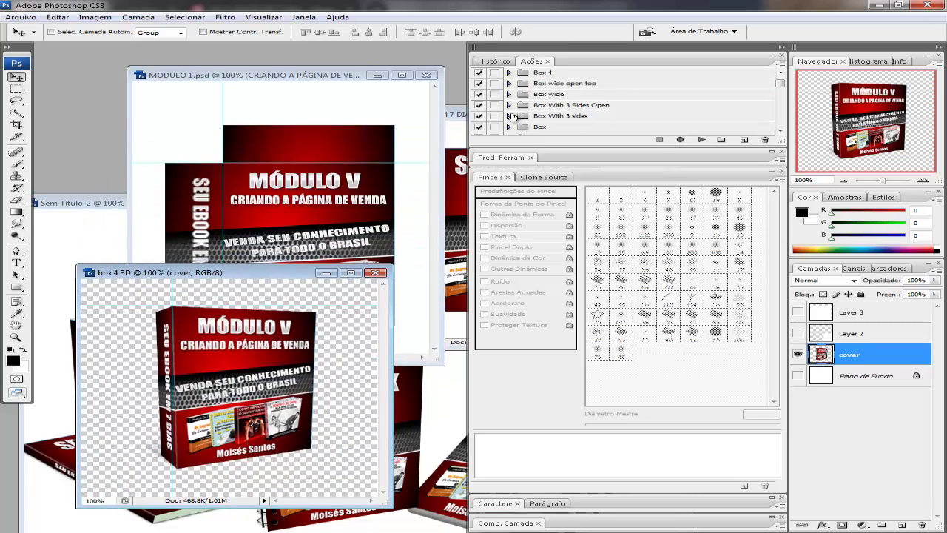
{"action": "left_click", "coordinate": [510, 94]}
{"action": "left_click", "coordinate": [354, 107]}
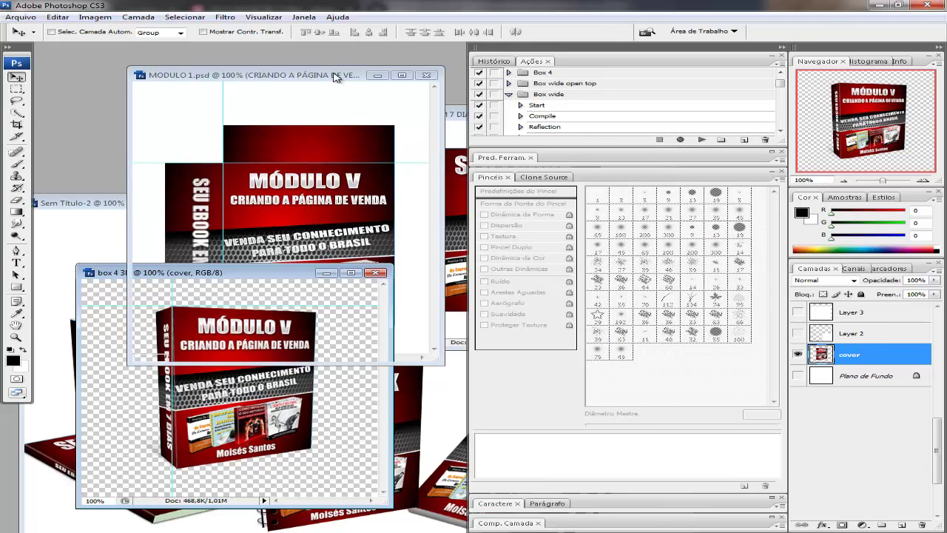
{"action": "left_click", "coordinate": [544, 116]}
{"action": "left_click", "coordinate": [699, 140]}
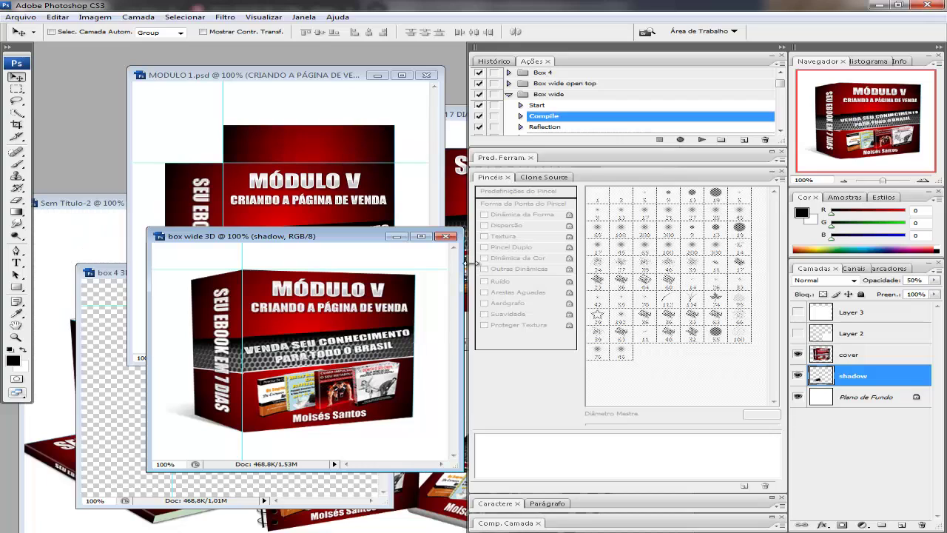
{"action": "left_click", "coordinate": [398, 236]}
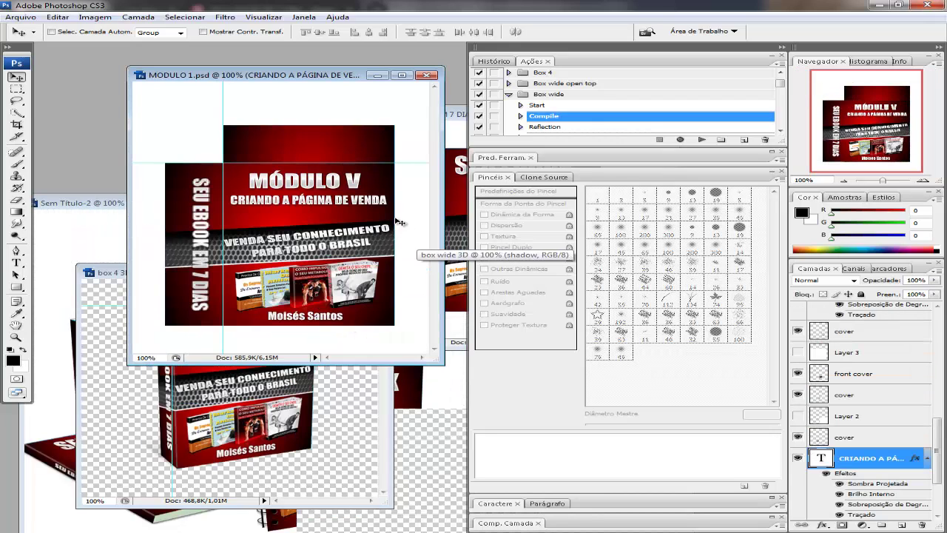
Run the Box With 3 sides set's Compile action on MODULO 1.psd and move the resulting window fully into view.
{"action": "left_click", "coordinate": [509, 95]}
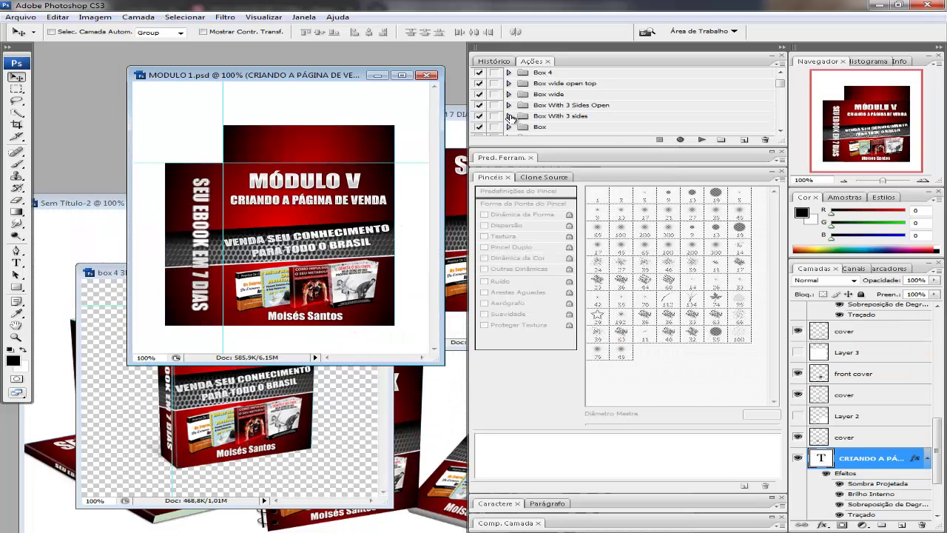
{"action": "left_click", "coordinate": [509, 116]}
{"action": "scroll", "coordinate": [566, 126], "scroll_direction": "down", "scroll_amount": 1}
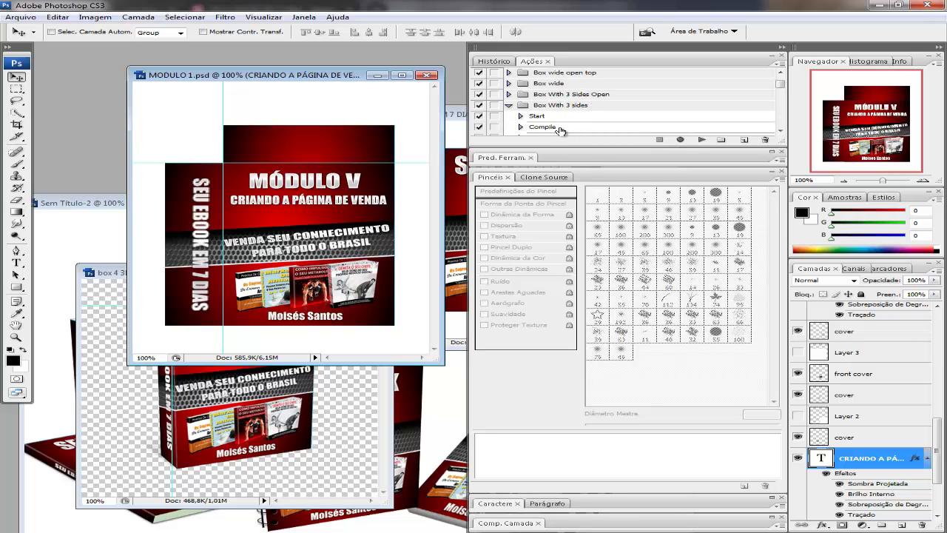
{"action": "left_click", "coordinate": [560, 128]}
{"action": "left_click", "coordinate": [701, 140]}
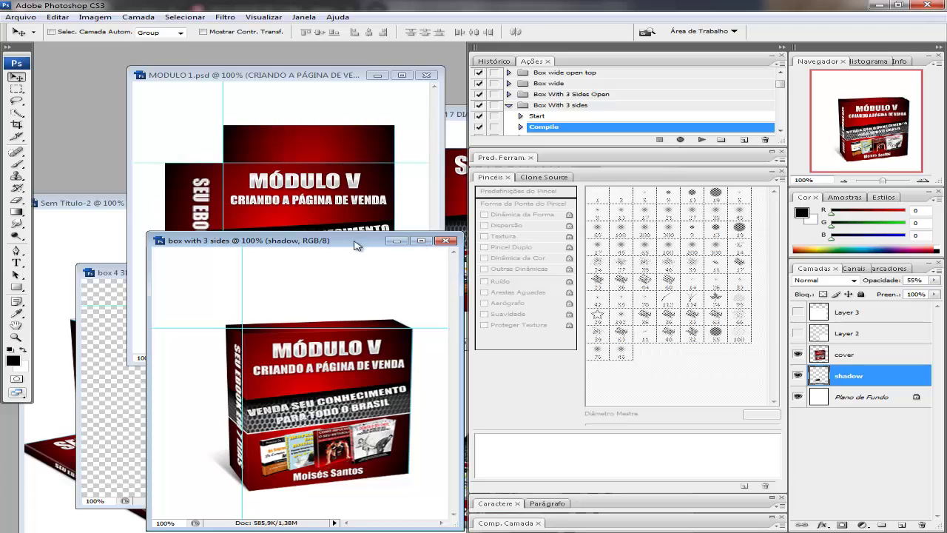
{"action": "left_click_drag", "start_coordinate": [355, 246], "coordinate": [324, 162]}
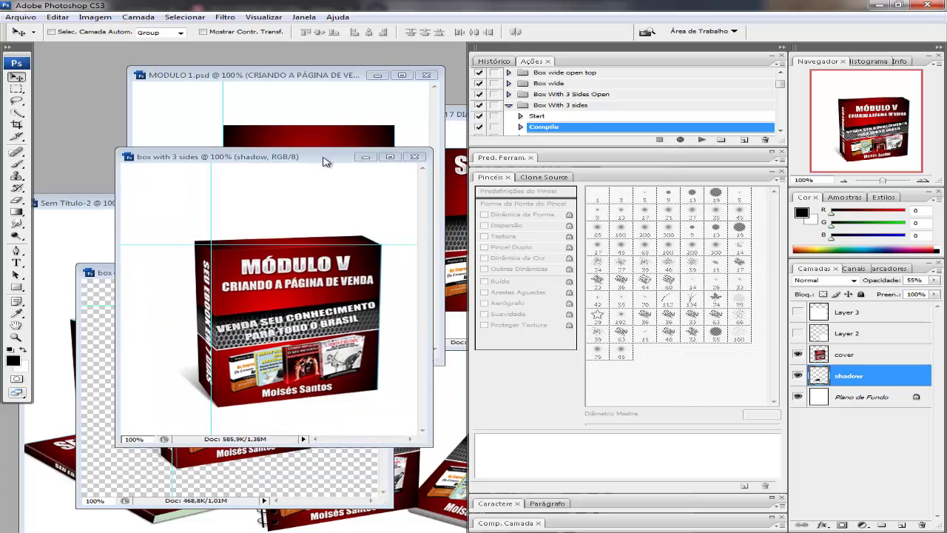
Run the Box With 3 Sides Open set's Compile action on MODULO 1.psd and move the resulting window fully into view.
{"action": "left_click", "coordinate": [508, 105]}
{"action": "left_click", "coordinate": [509, 94]}
{"action": "left_click", "coordinate": [550, 116]}
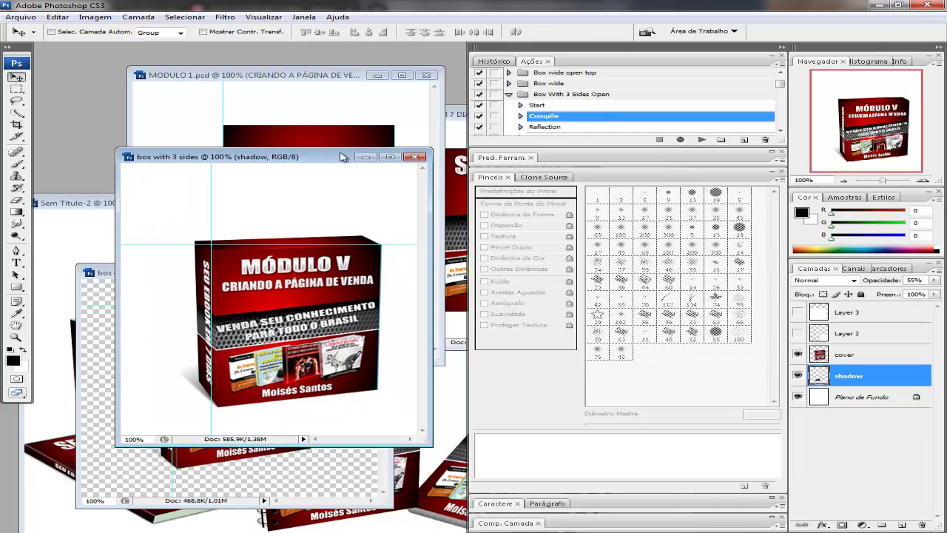
{"action": "left_click", "coordinate": [701, 139]}
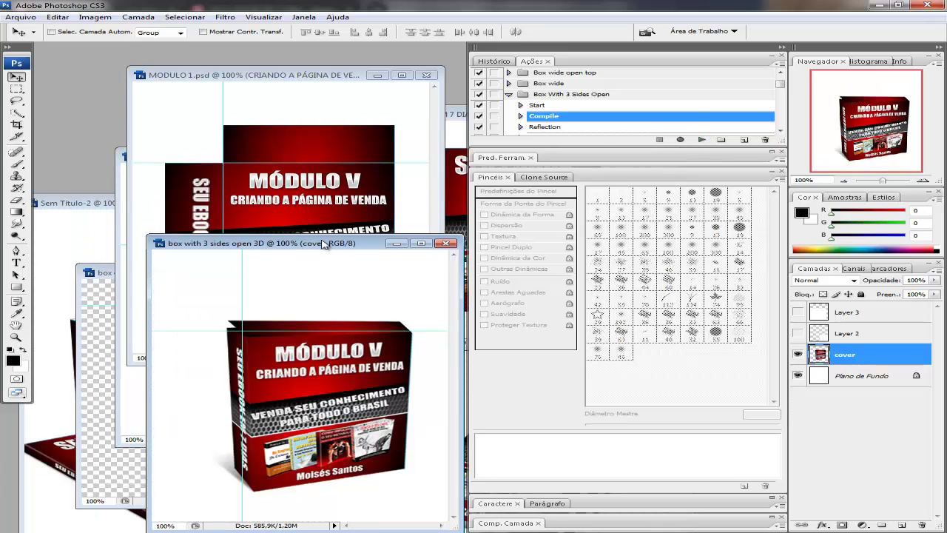
{"action": "left_click_drag", "start_coordinate": [323, 245], "coordinate": [310, 155]}
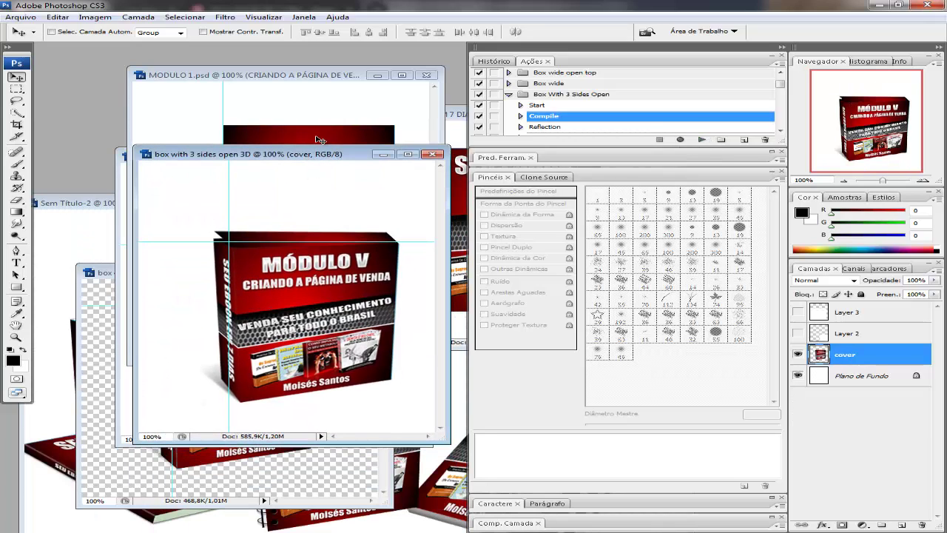
Run the Ebook 7 set's Compile action on SEU E0BOOK EM 7 DIAS02.psd and hide the Background layer of the resulting lying ebook.
{"action": "left_click", "coordinate": [454, 128]}
{"action": "left_click_drag", "start_coordinate": [439, 118], "coordinate": [264, 116]}
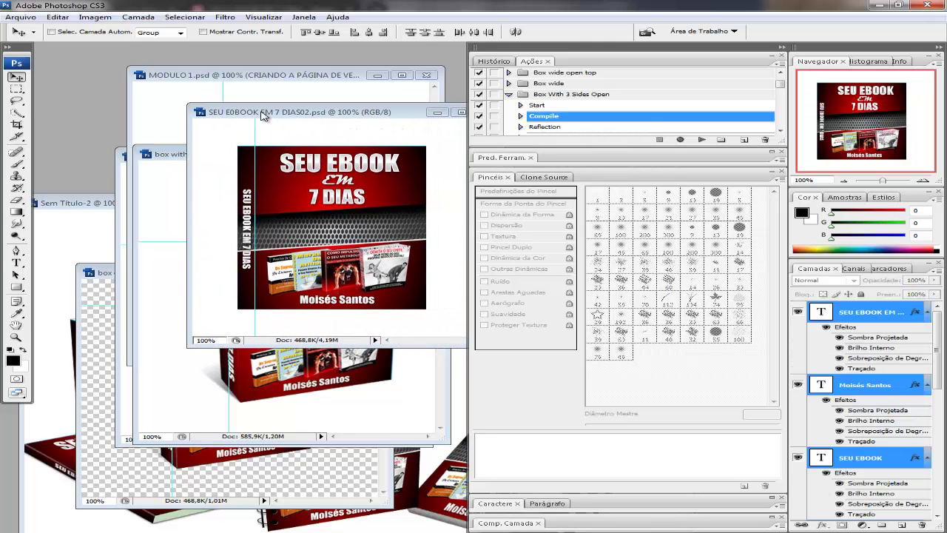
{"action": "left_click", "coordinate": [508, 94]}
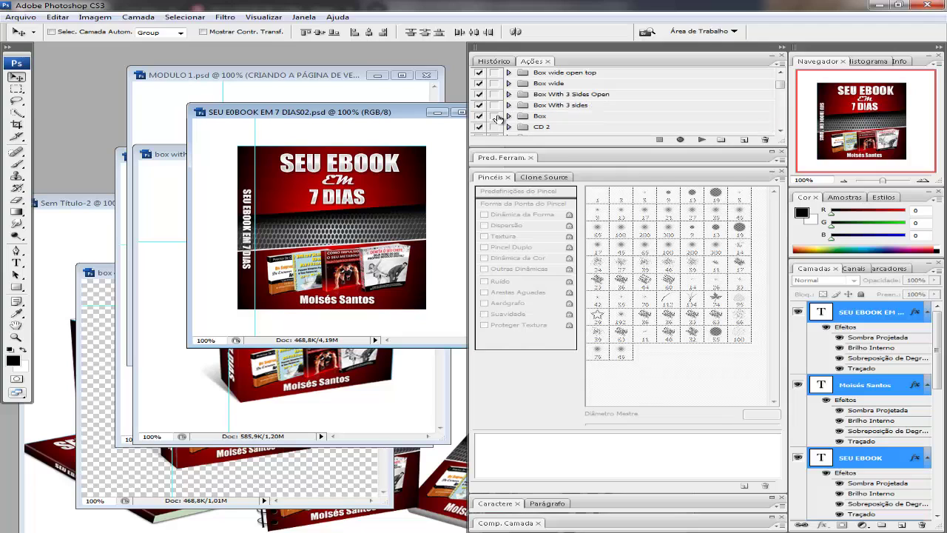
{"action": "scroll", "coordinate": [506, 117], "scroll_direction": "up", "scroll_amount": 3}
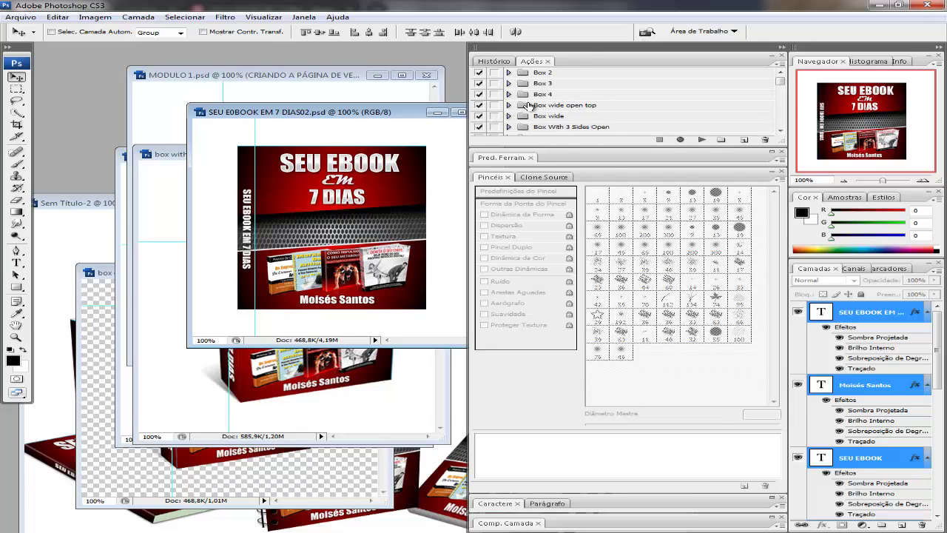
{"action": "scroll", "coordinate": [545, 111], "scroll_direction": "down", "scroll_amount": 2}
{"action": "scroll", "coordinate": [544, 110], "scroll_direction": "down", "scroll_amount": 5}
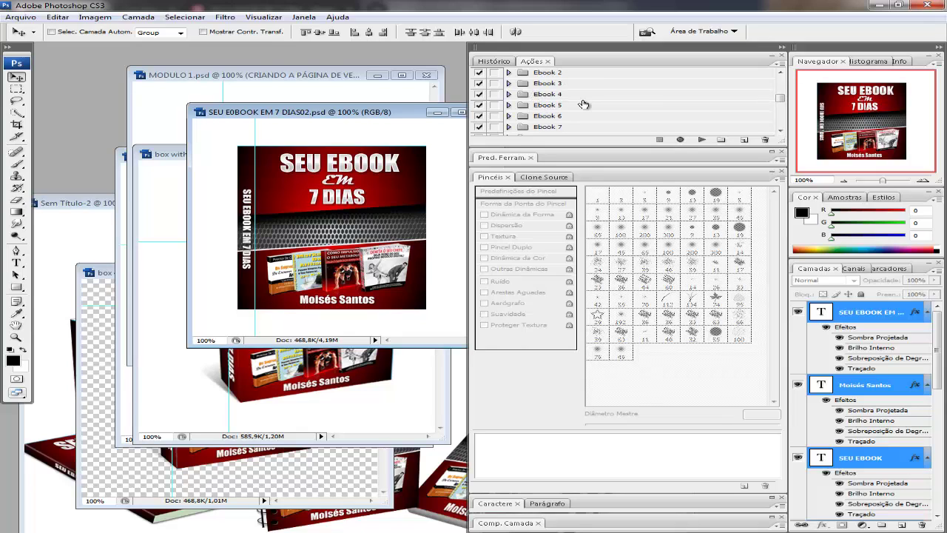
{"action": "scroll", "coordinate": [583, 105], "scroll_direction": "down", "scroll_amount": 1}
{"action": "left_click", "coordinate": [509, 105]}
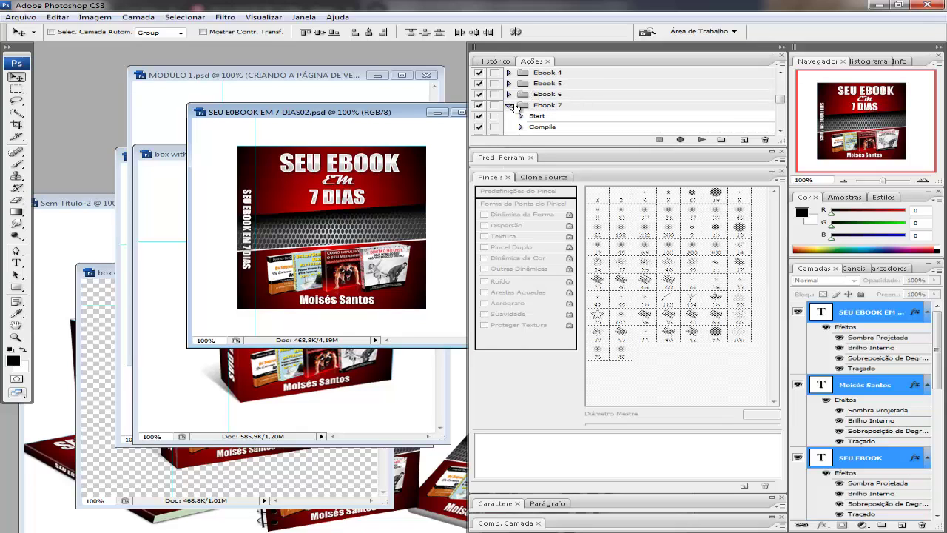
{"action": "left_click", "coordinate": [542, 127]}
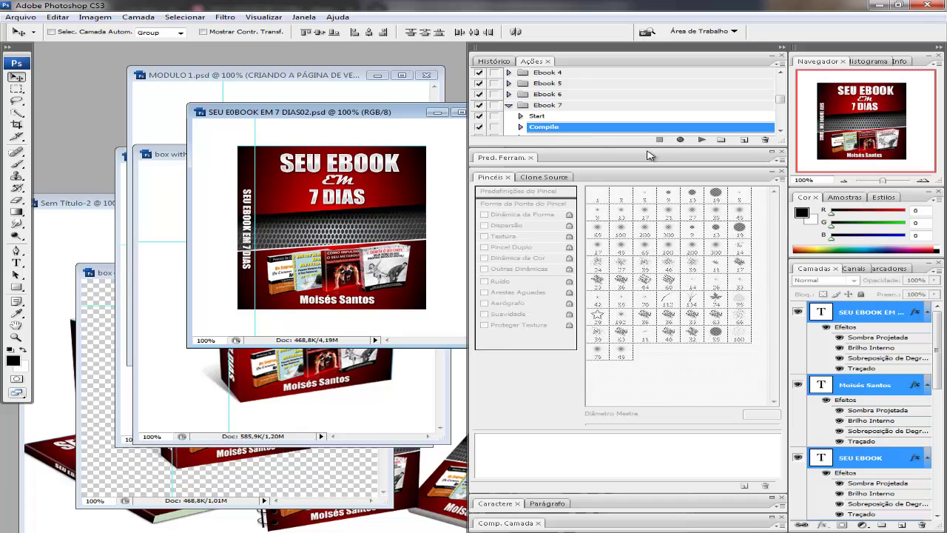
{"action": "left_click", "coordinate": [704, 139]}
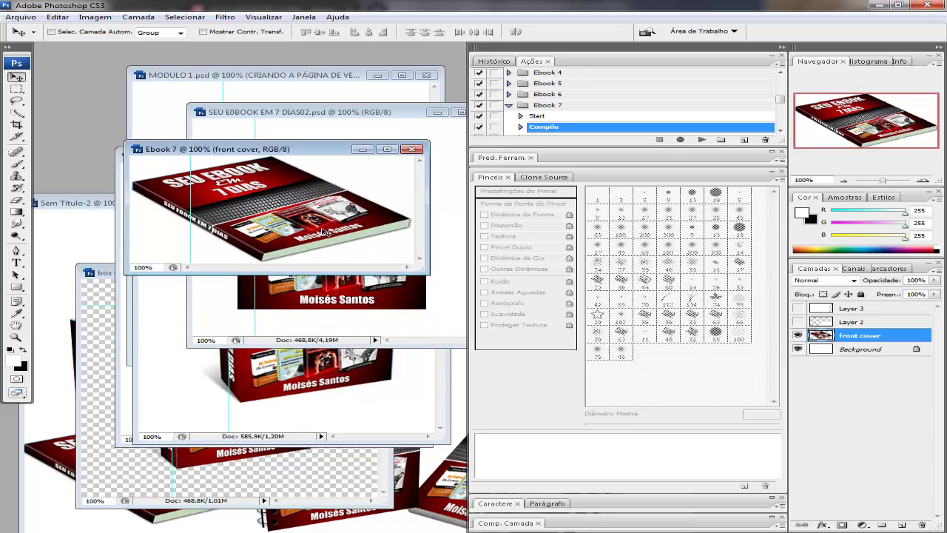
{"action": "left_click", "coordinate": [797, 349]}
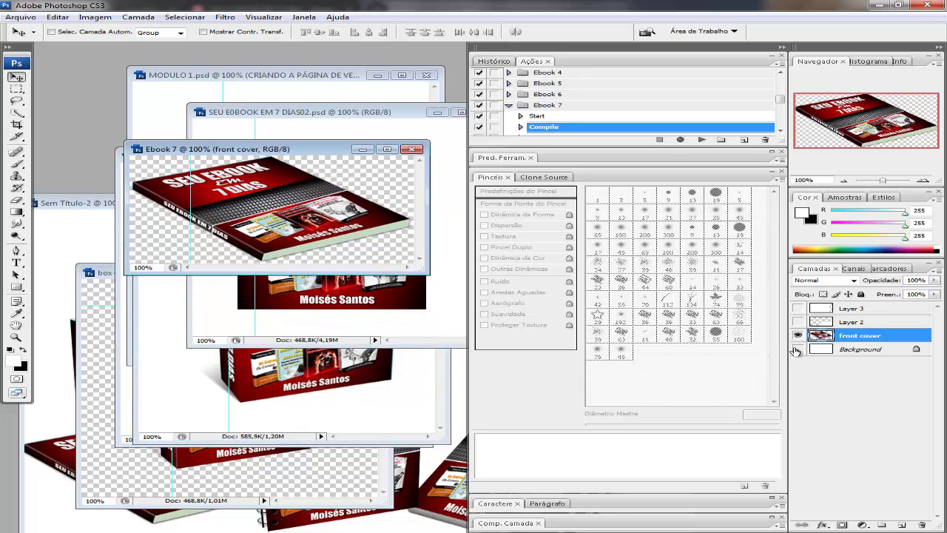
Run the Ebook 11 set's Compile action on SEU E0BOOK EM 7 DIAS02.psd and move the resulting window fully into view.
{"action": "left_click", "coordinate": [392, 112]}
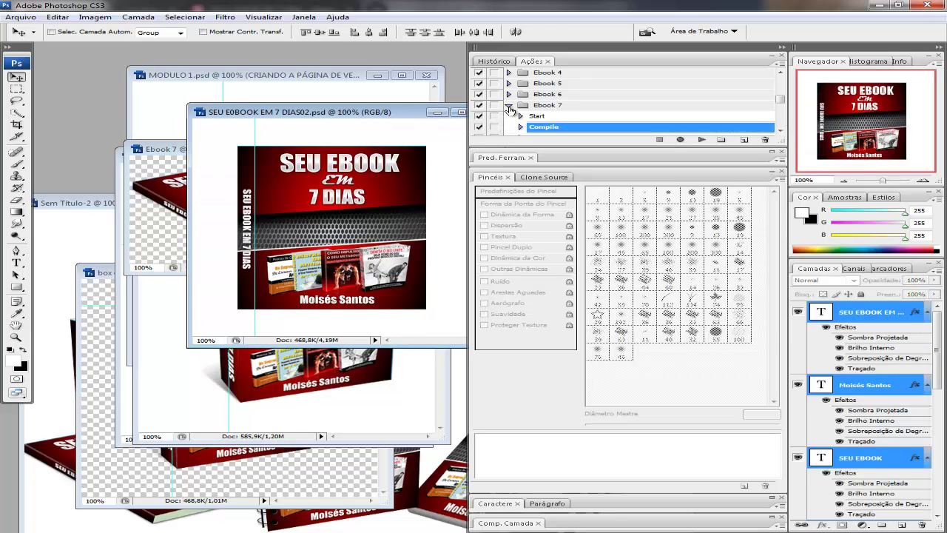
{"action": "left_click", "coordinate": [509, 107]}
{"action": "scroll", "coordinate": [512, 127], "scroll_direction": "down", "scroll_amount": 2}
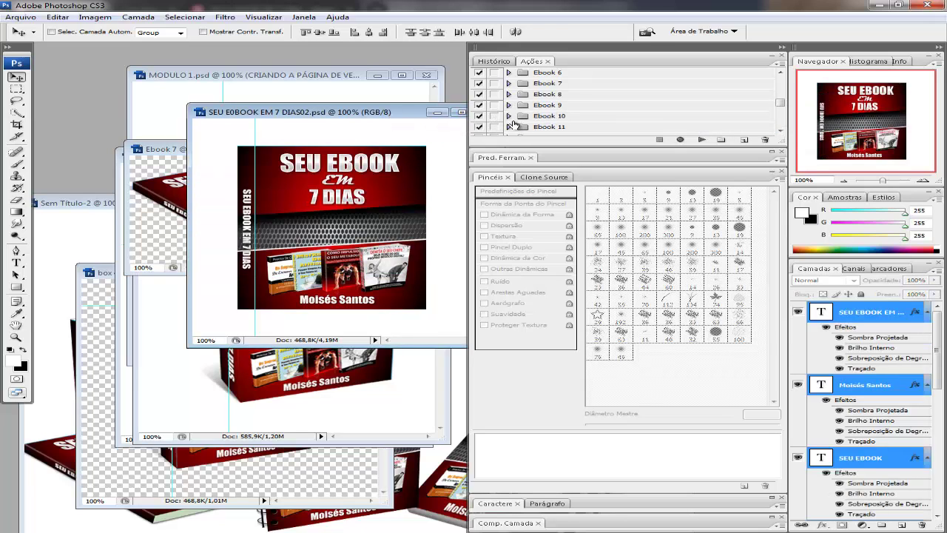
{"action": "left_click", "coordinate": [509, 116]}
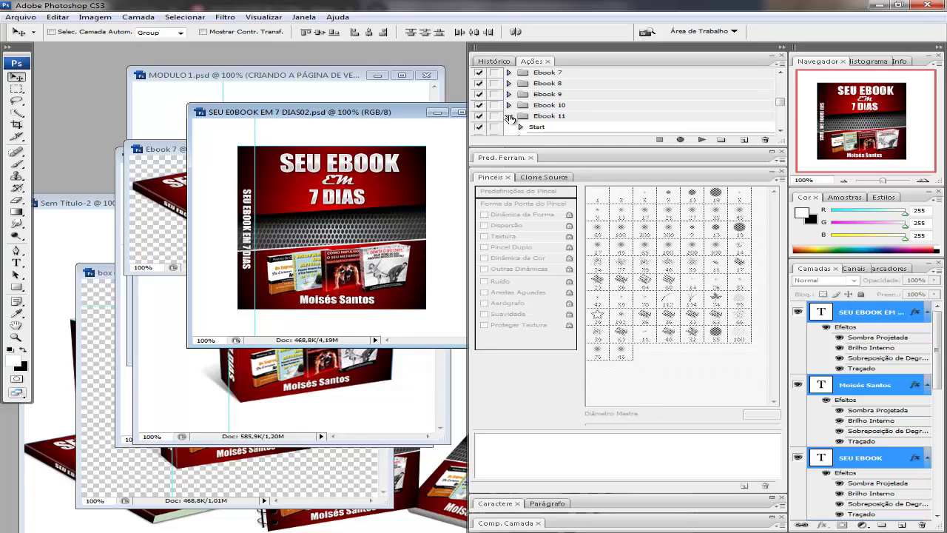
{"action": "scroll", "coordinate": [518, 118], "scroll_direction": "down", "scroll_amount": 2}
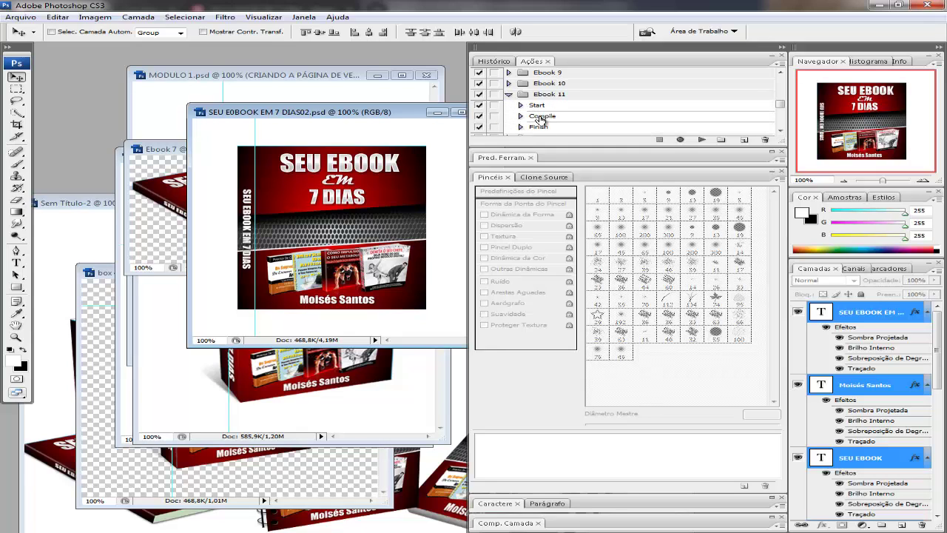
{"action": "left_click", "coordinate": [540, 118]}
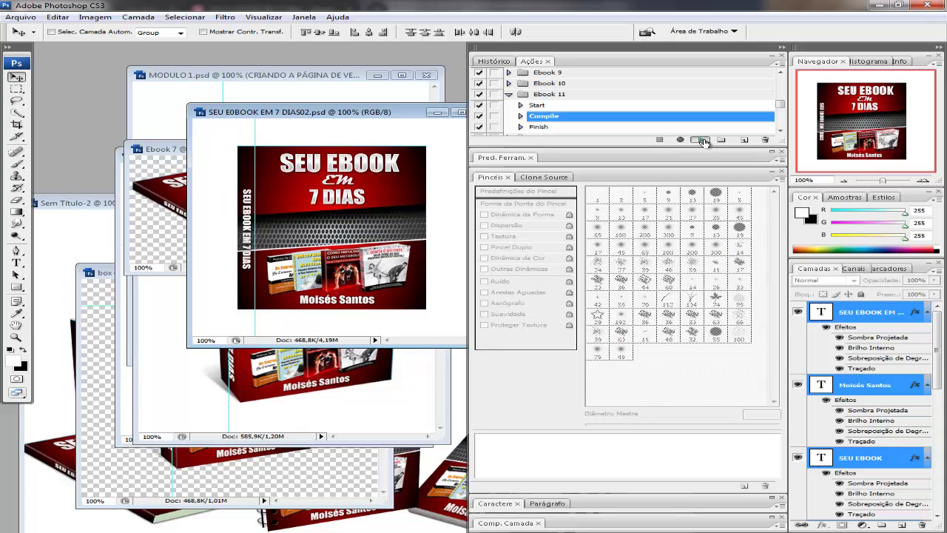
{"action": "left_click", "coordinate": [704, 140]}
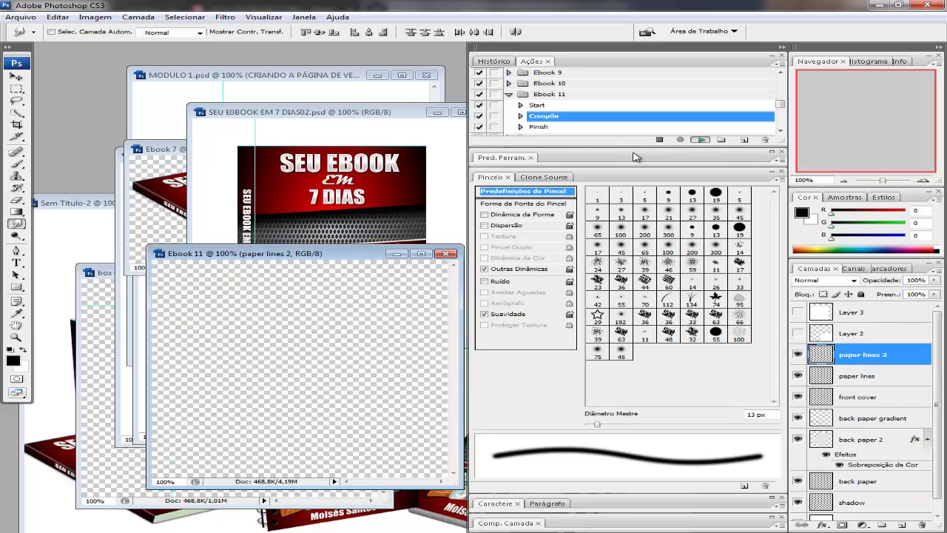
{"action": "left_click_drag", "start_coordinate": [348, 259], "coordinate": [313, 185]}
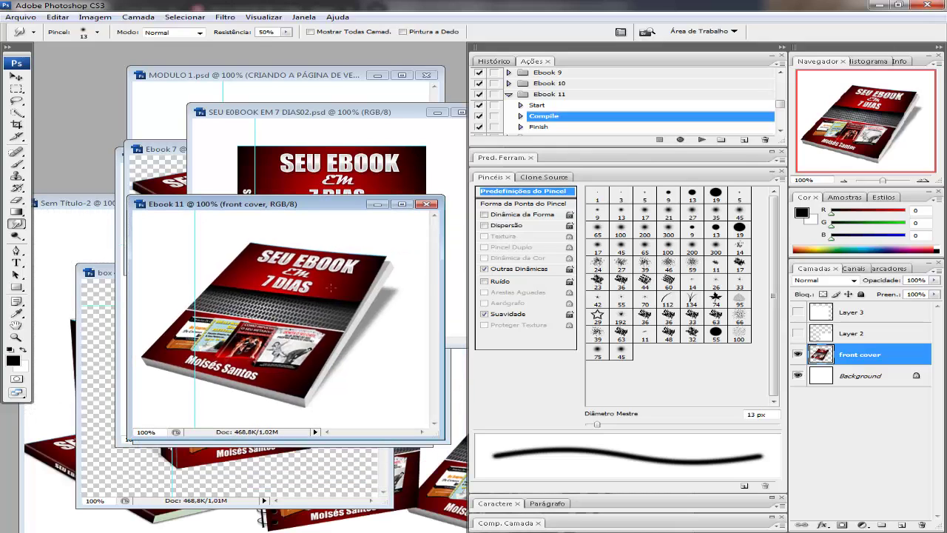
Run the Ebook 9 set's Compile action on SEU E0BOOK EM 7 DIAS02.psd, continuing past each interruption to build the standing ebook.
{"action": "left_click", "coordinate": [507, 96]}
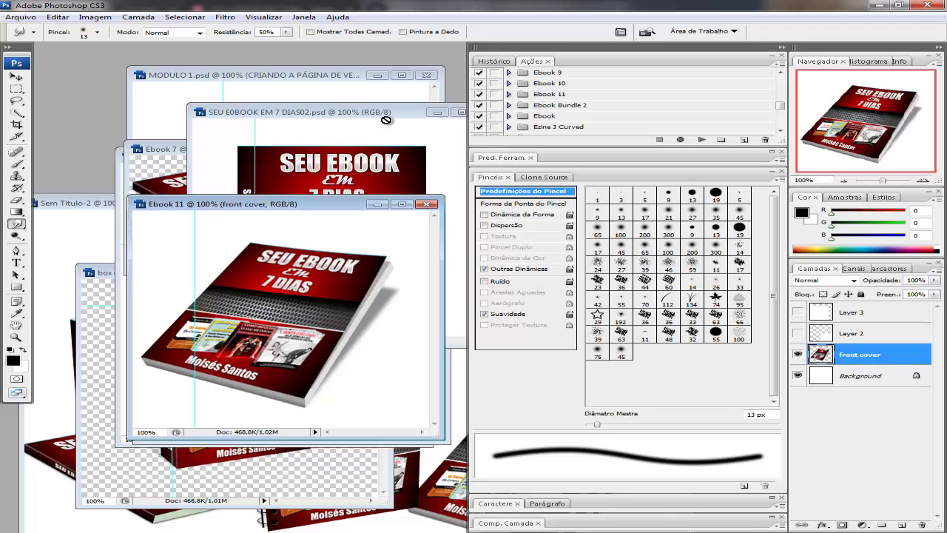
{"action": "left_click", "coordinate": [383, 114]}
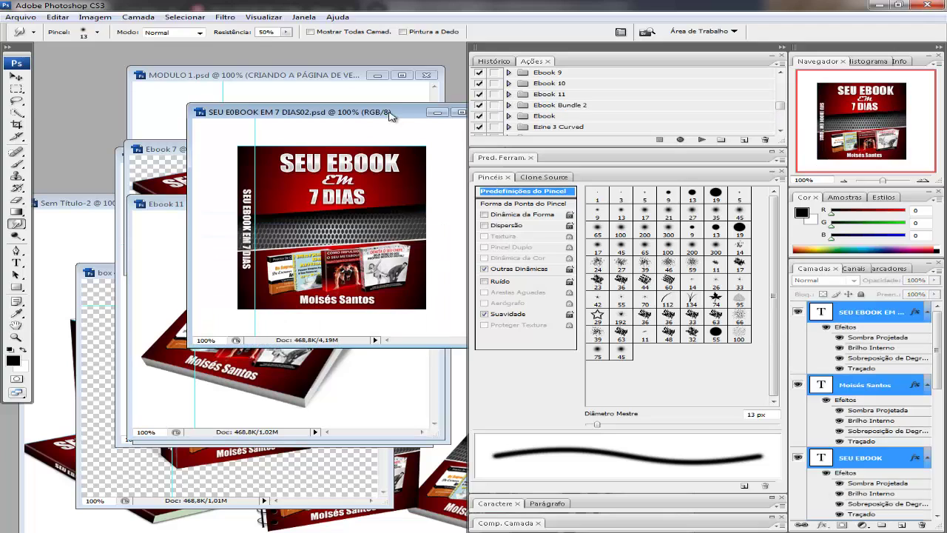
{"action": "left_click", "coordinate": [508, 72]}
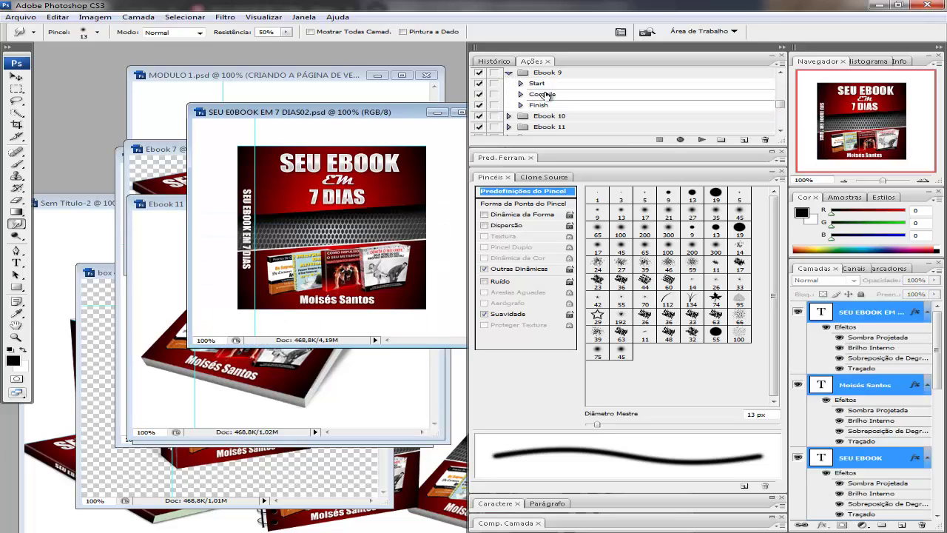
{"action": "left_click", "coordinate": [544, 95]}
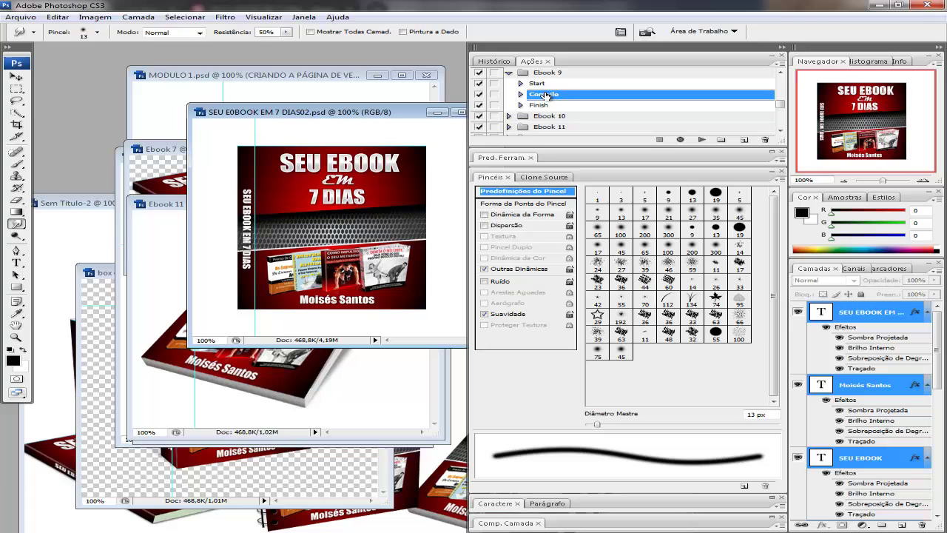
{"action": "left_click", "coordinate": [702, 139]}
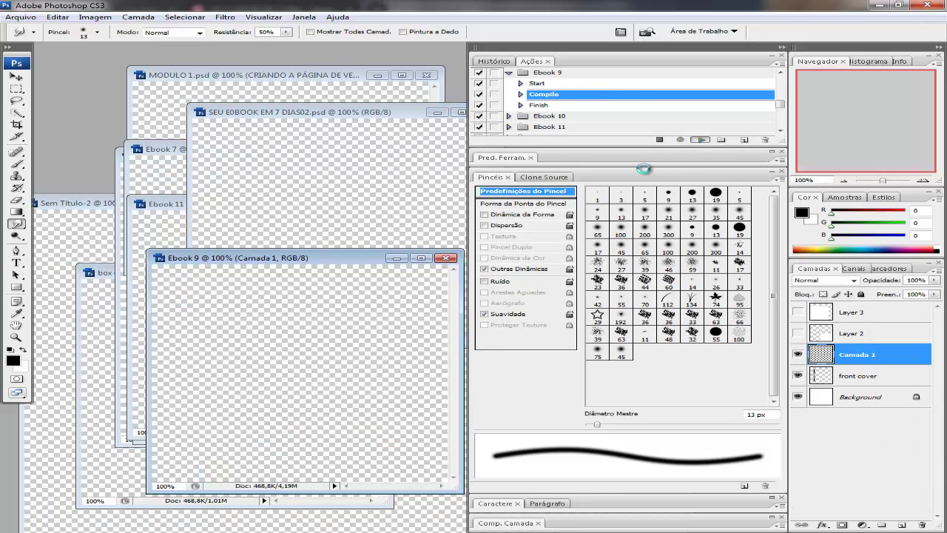
{"action": "left_click", "coordinate": [426, 205]}
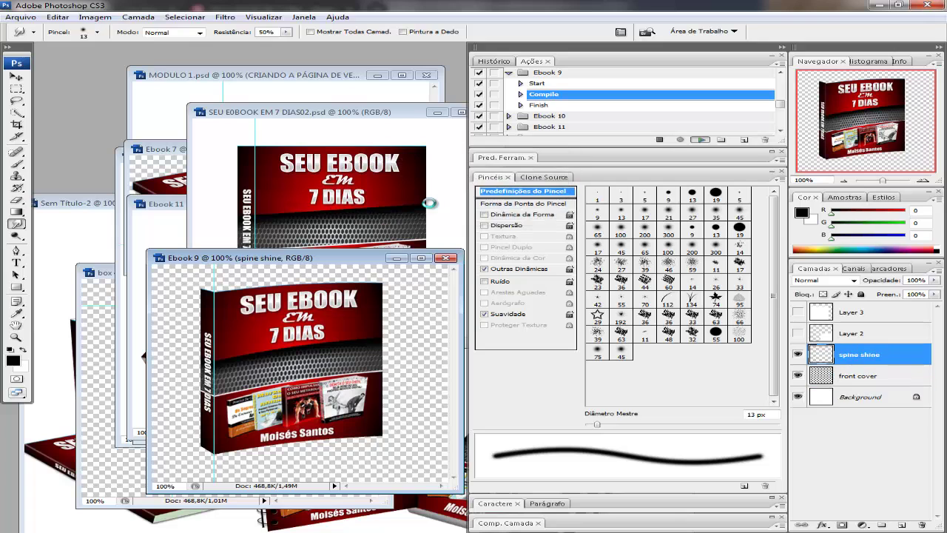
{"action": "left_click", "coordinate": [428, 204]}
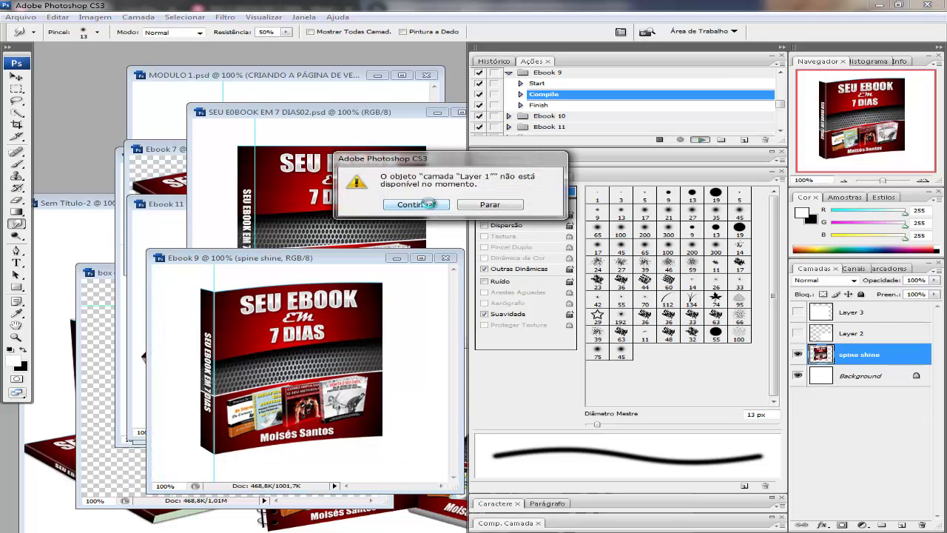
{"action": "left_click", "coordinate": [427, 204]}
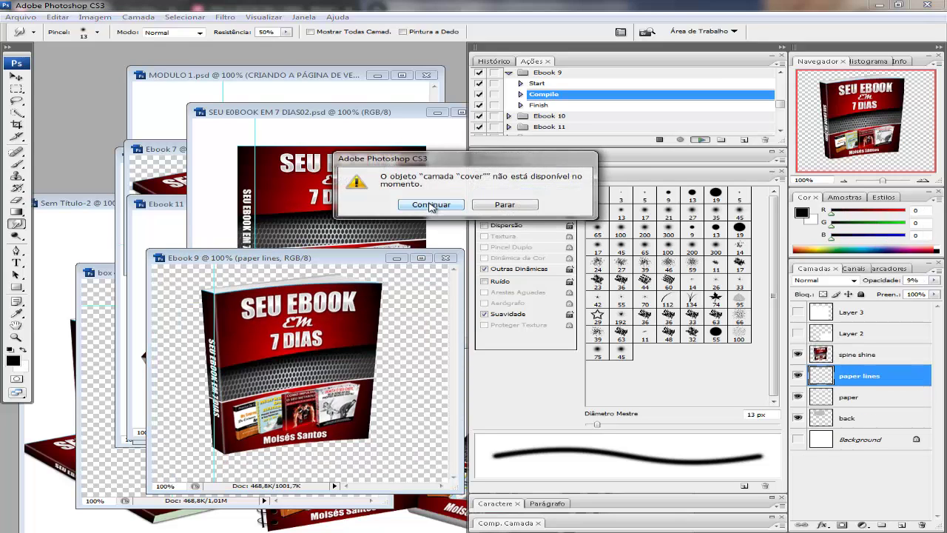
{"action": "left_click", "coordinate": [429, 205]}
{"action": "left_click", "coordinate": [430, 205]}
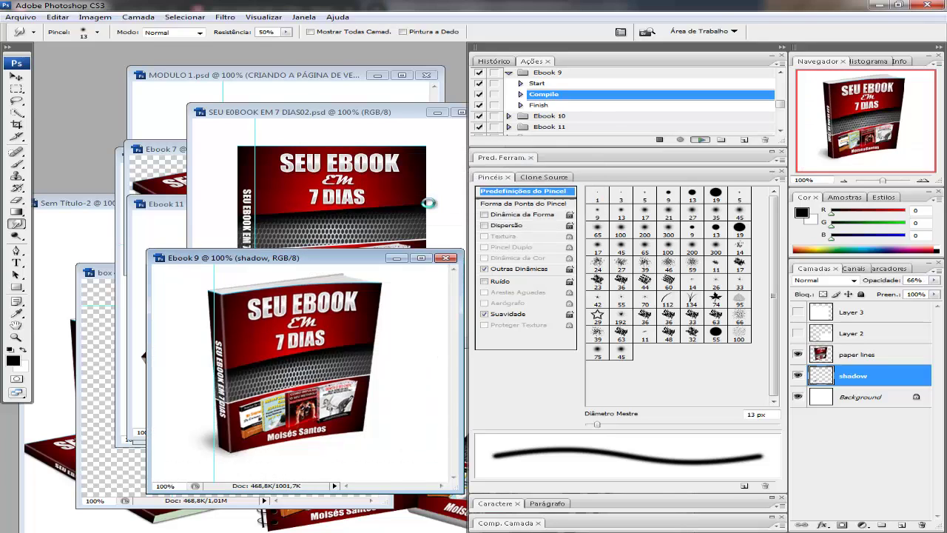
{"action": "left_click", "coordinate": [427, 204]}
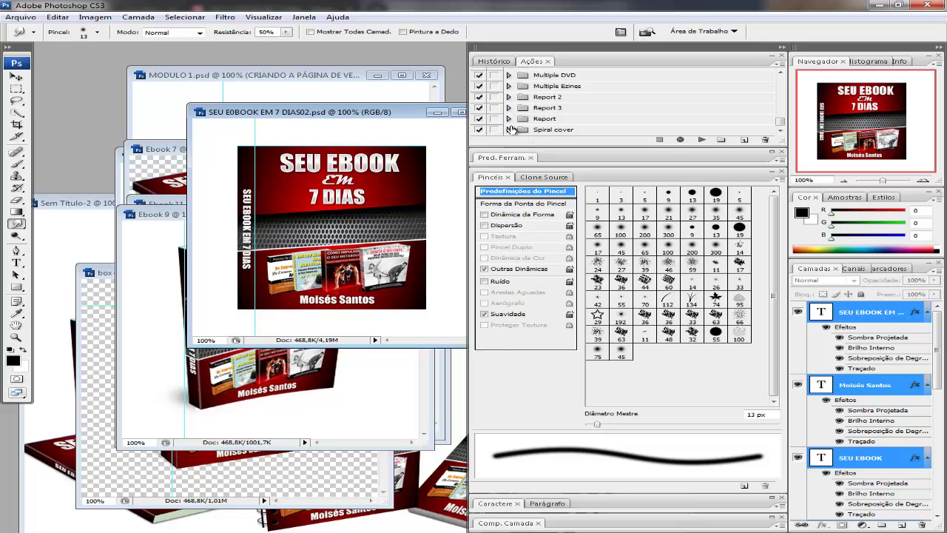
Run the Spiral cover set's Compile action on SEU E0BOOK EM 7 DIAS02.psd, continuing past interruptions, and hide the Background layer of the resulting spiral-bound ebook.
{"action": "left_click", "coordinate": [509, 130]}
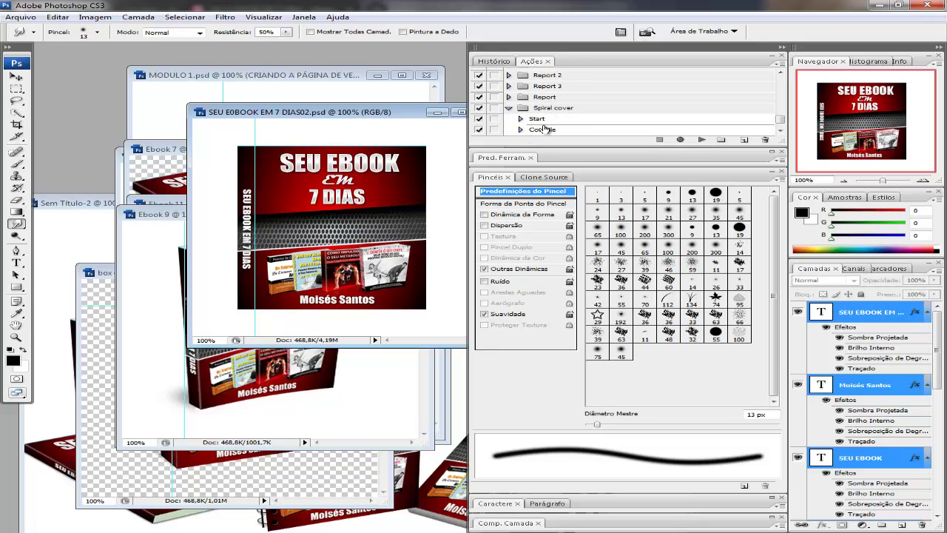
{"action": "left_click", "coordinate": [542, 130]}
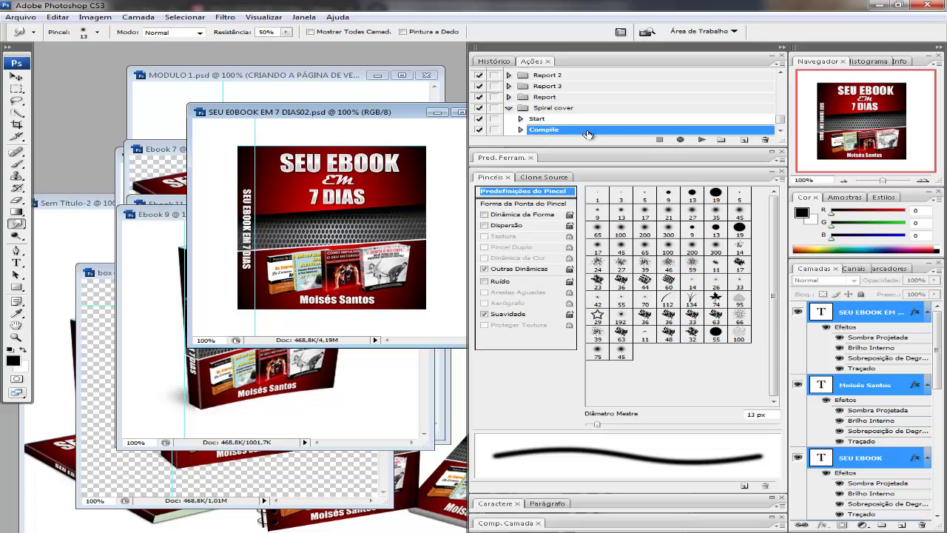
{"action": "left_click", "coordinate": [701, 139]}
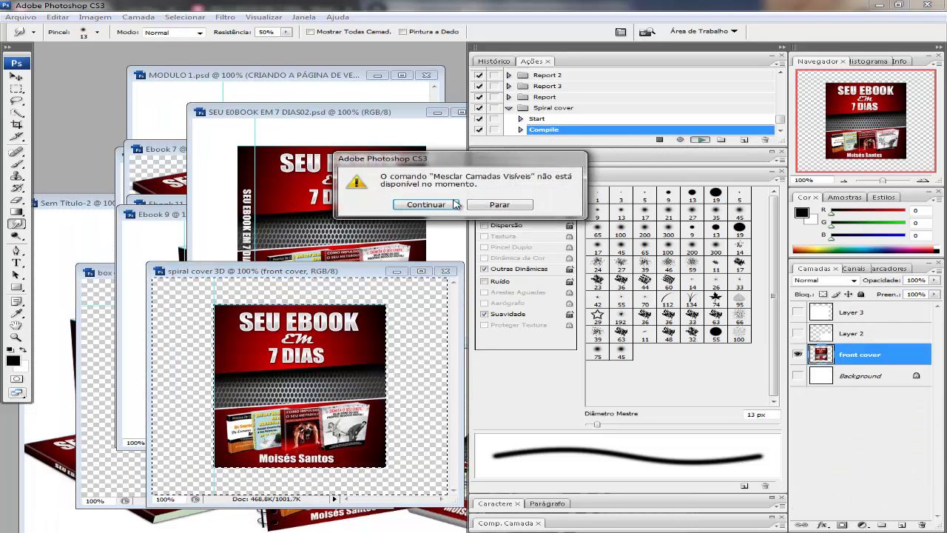
{"action": "left_click", "coordinate": [432, 203]}
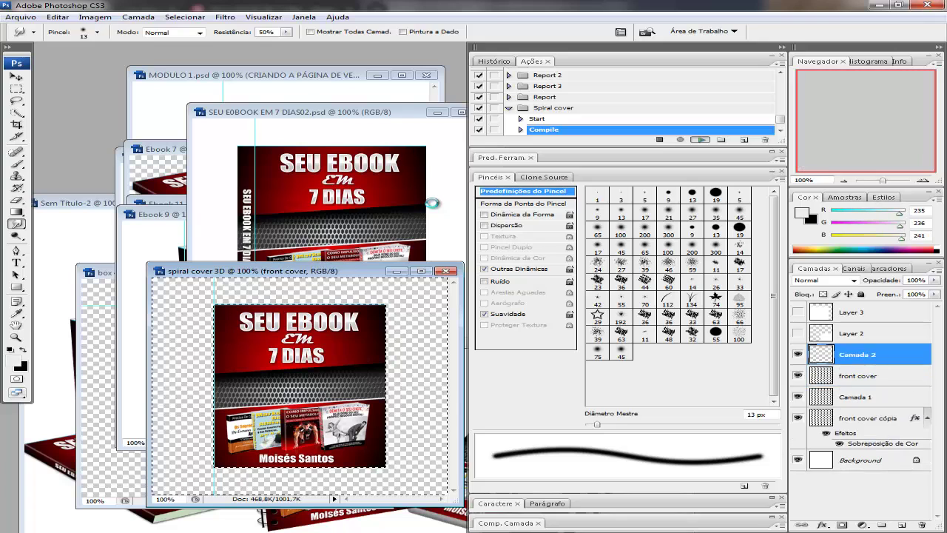
{"action": "left_click", "coordinate": [433, 204]}
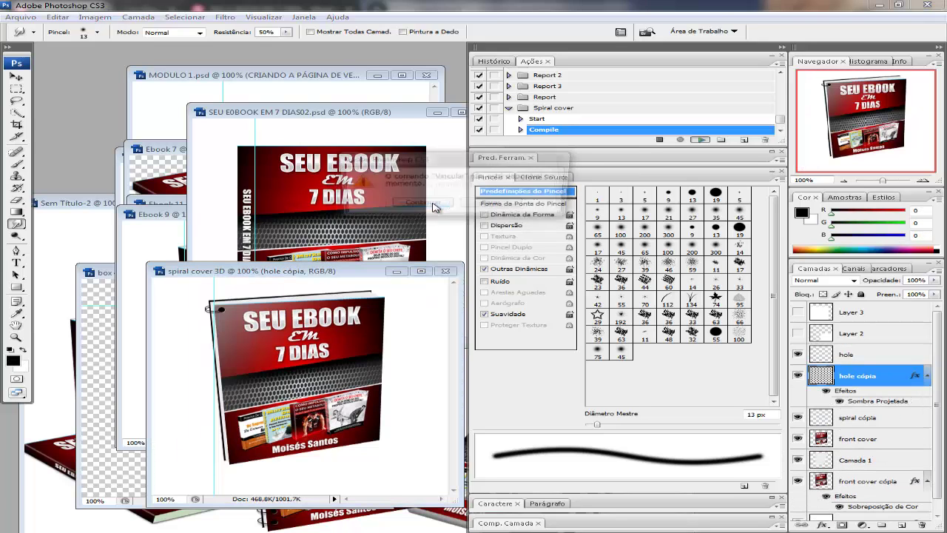
{"action": "left_click", "coordinate": [433, 204]}
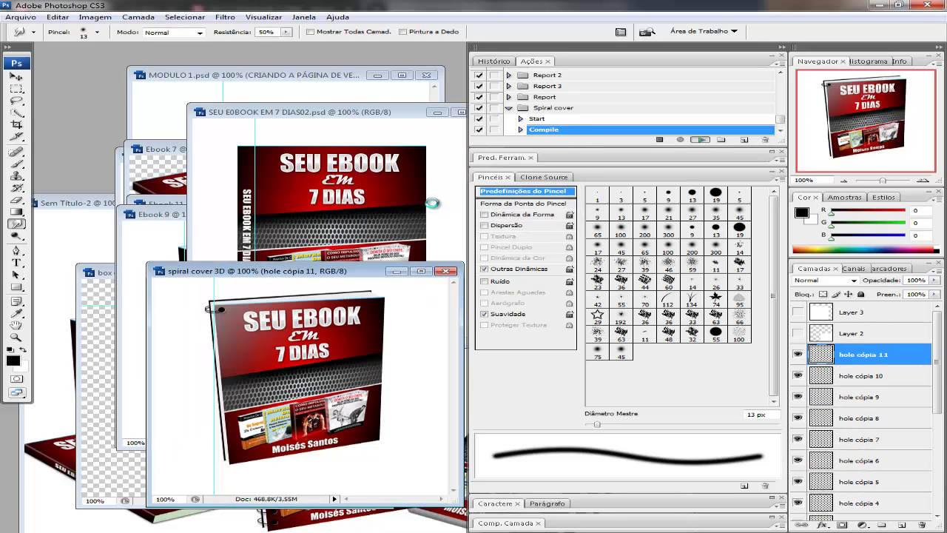
{"action": "left_click", "coordinate": [433, 204]}
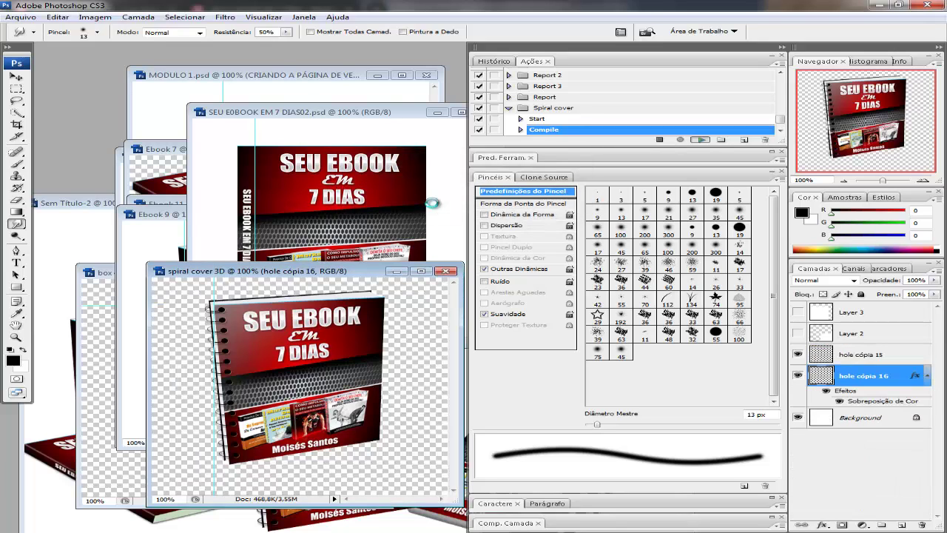
{"action": "left_click", "coordinate": [433, 205]}
{"action": "left_click", "coordinate": [434, 206]}
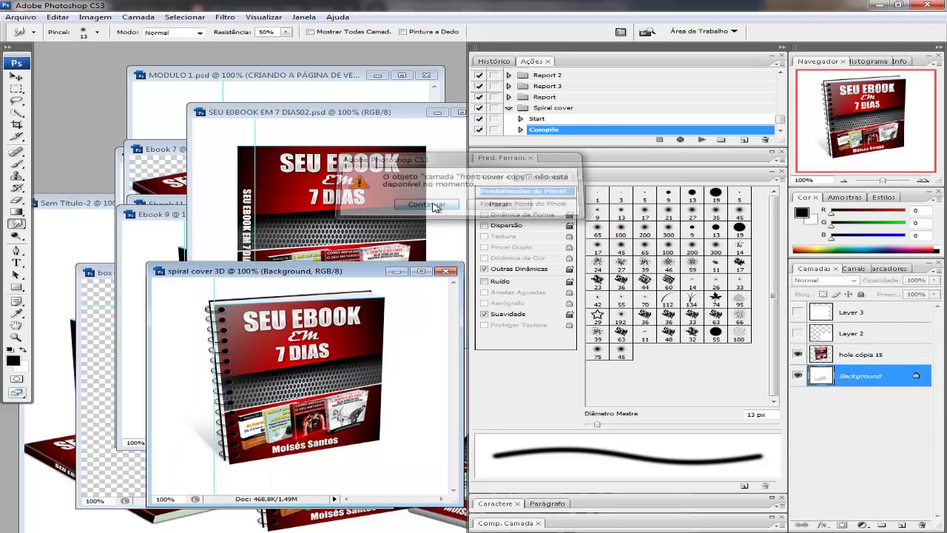
{"action": "left_click_drag", "start_coordinate": [337, 272], "coordinate": [333, 148]}
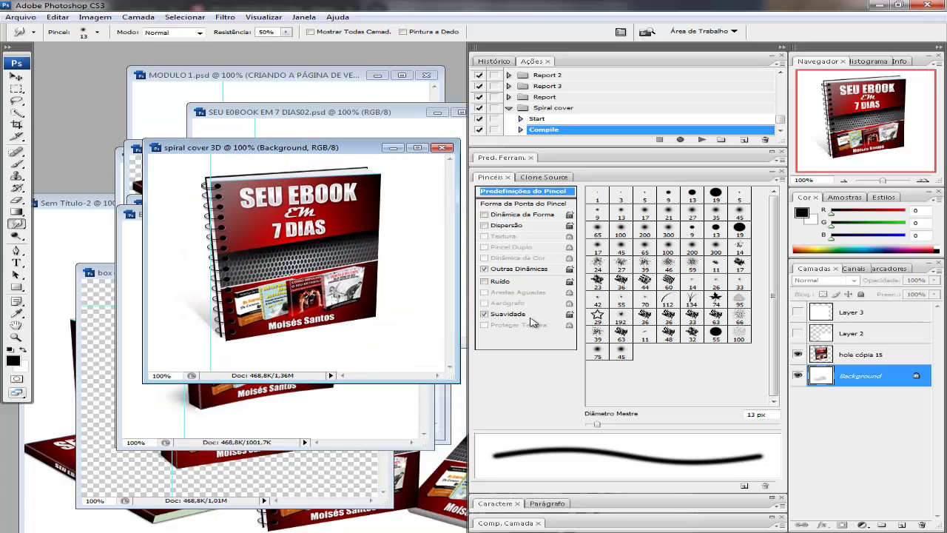
{"action": "left_click", "coordinate": [798, 376]}
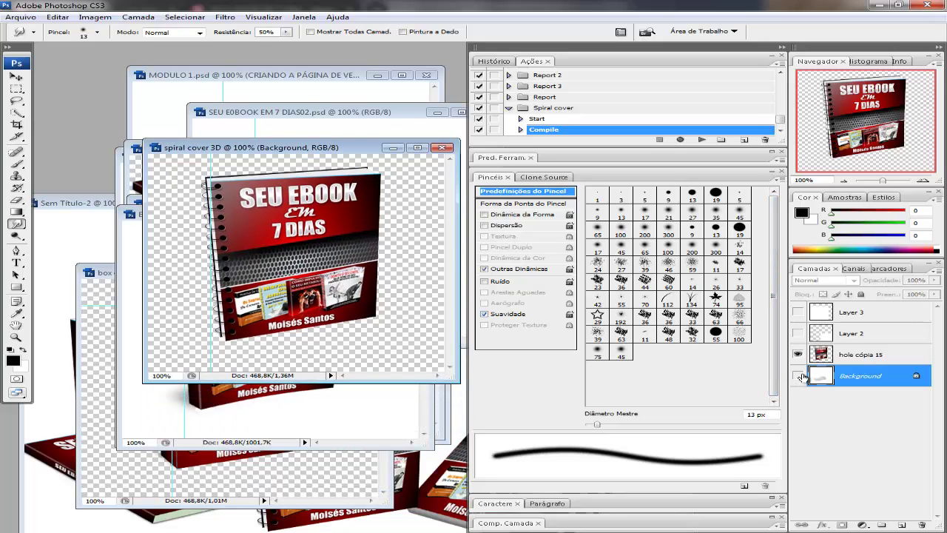